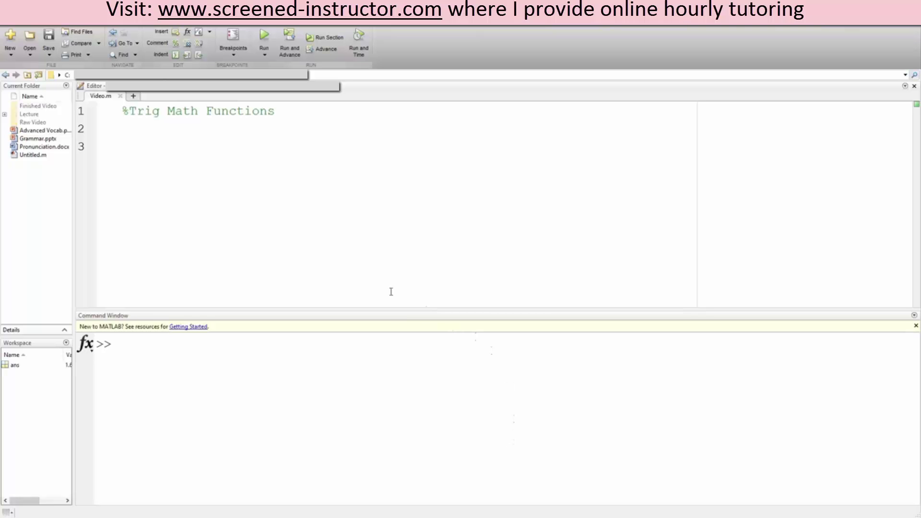
Add sin(pi/2) on line 2 of the script and run it to get ans = 1
click(223, 188)
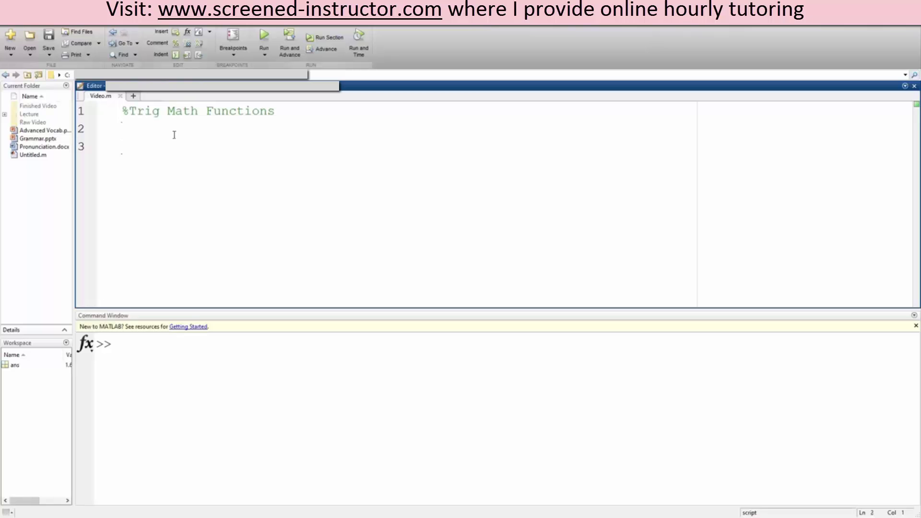
text(sin)
text((pi/2))
click(264, 36)
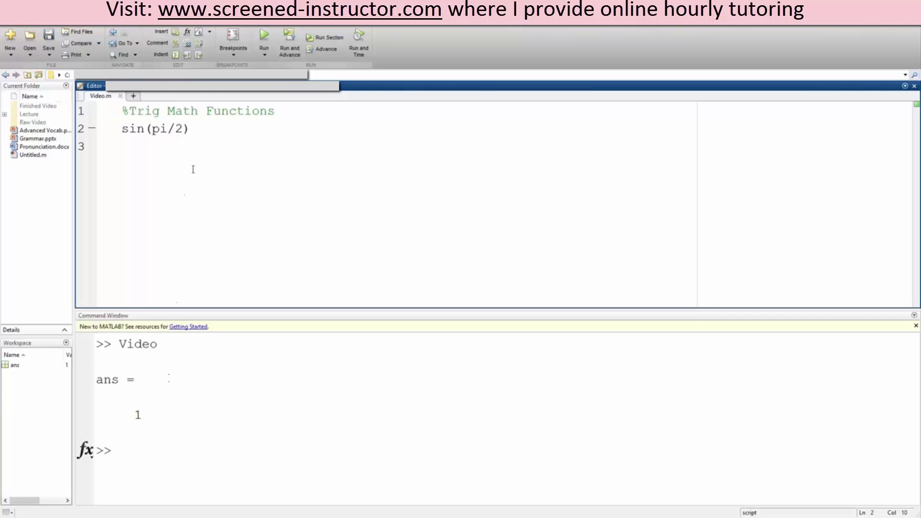
Add sin(90) on a new line and run it, then change it to sind(90) and rerun for ans = 1
key(Return)
text(sin(90)
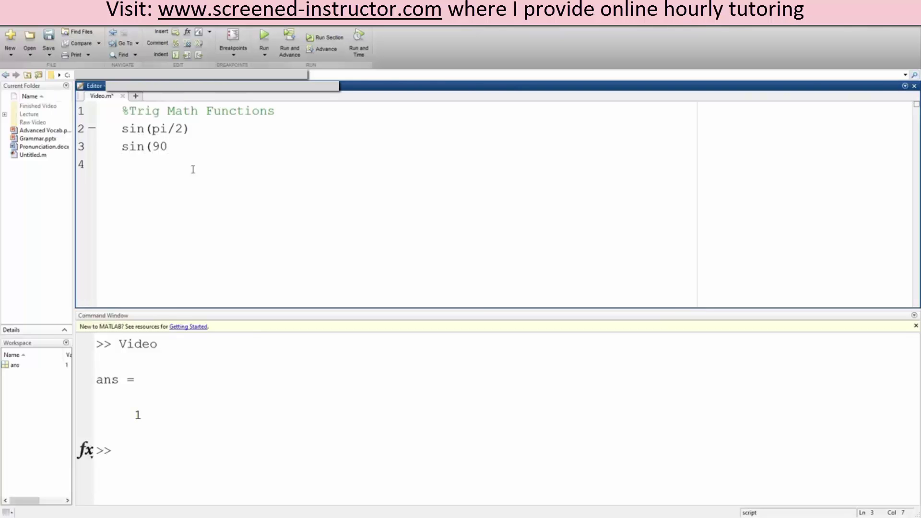
text())
click(264, 40)
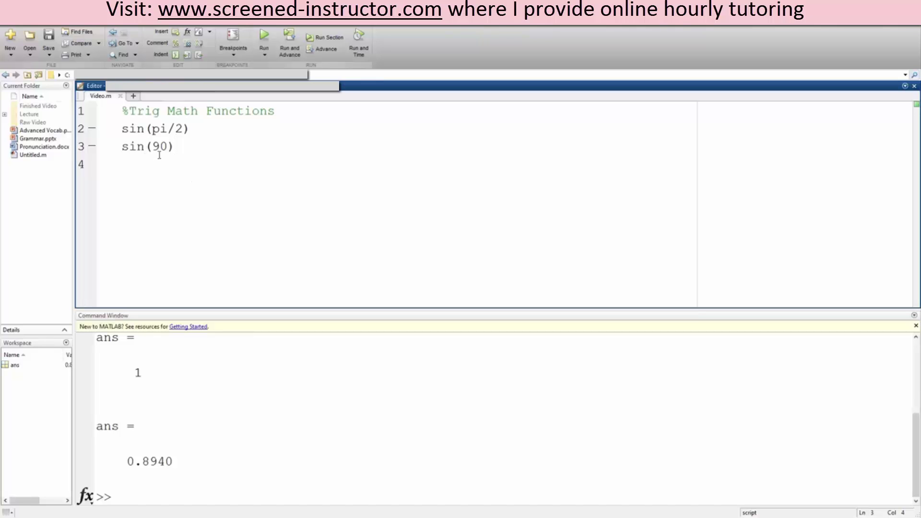
text(d)
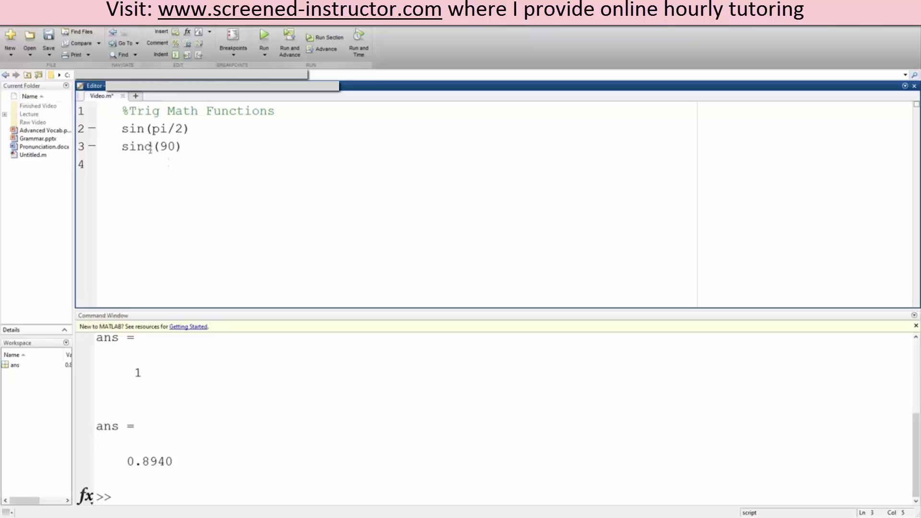
click(264, 37)
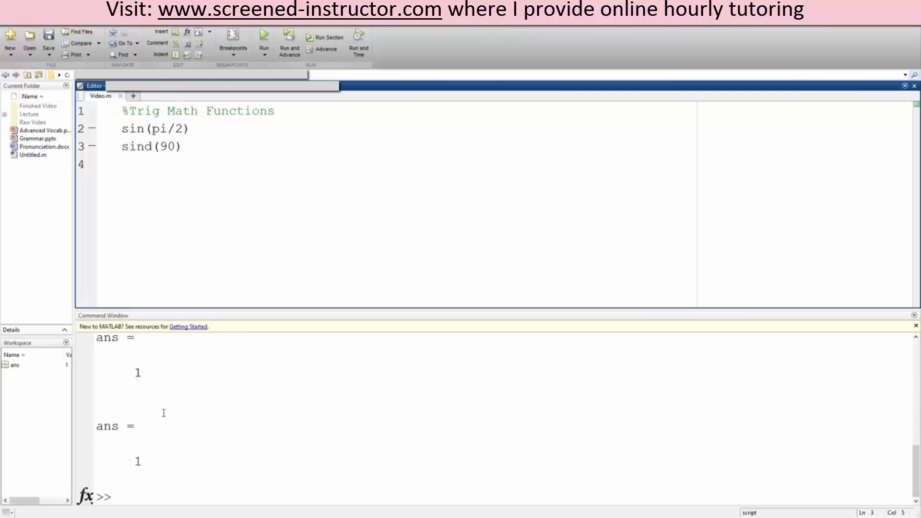
click(139, 452)
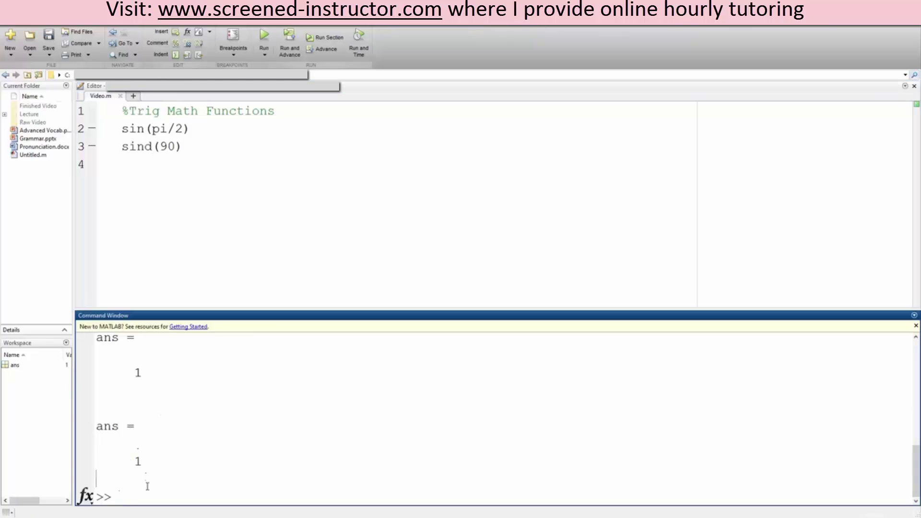
text(clc)
Clear the Command Window, replace both script lines with cos(pi), then save and run
key(Return)
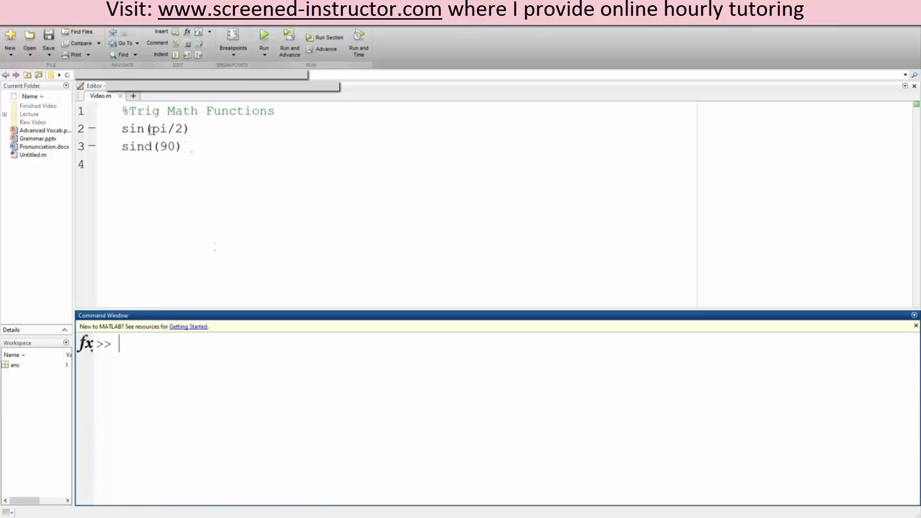
drag(183, 152, 123, 128)
text(c)
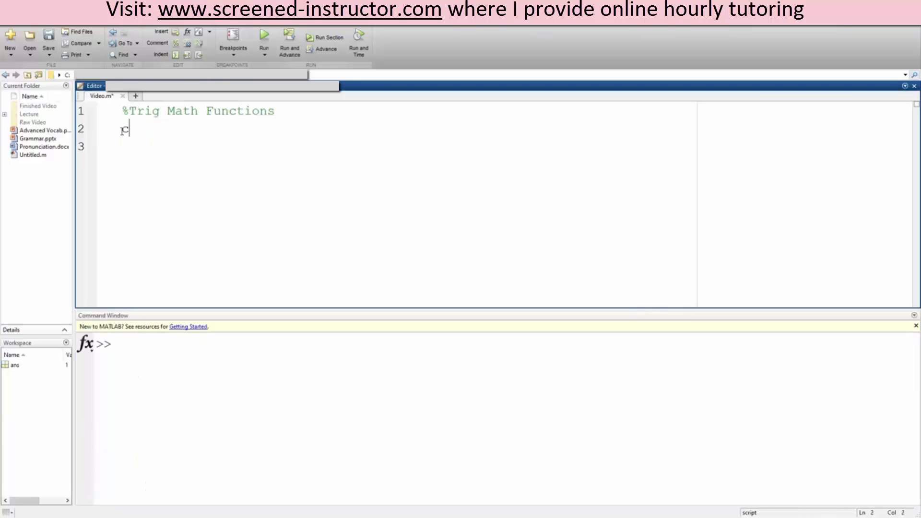
text(os()
text(pi))
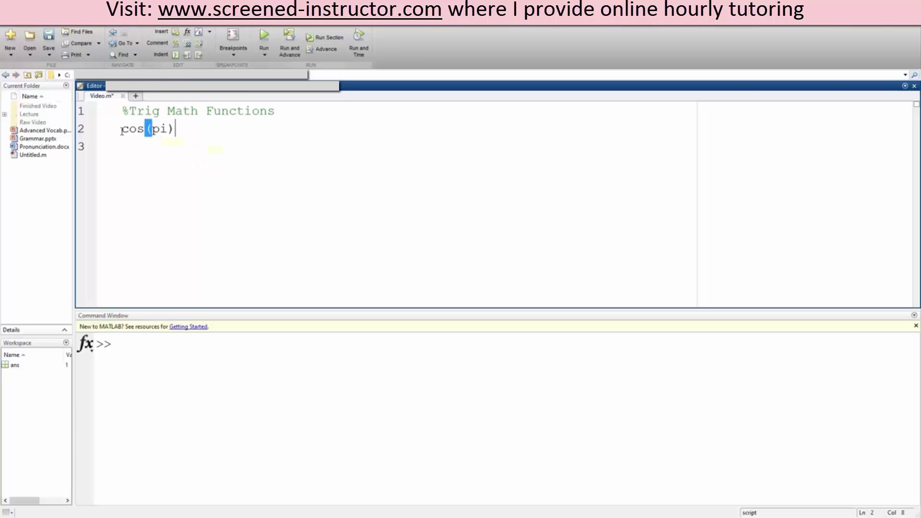
key(ctrl+s)
key(F5)
Change cos(pi) to cosd(180) and run the script, returning -1
click(162, 152)
click(146, 129)
text(d)
click(174, 129)
key(BackSpace)
text(i)
key(BackSpace)
key(BackSpace)
text(180)
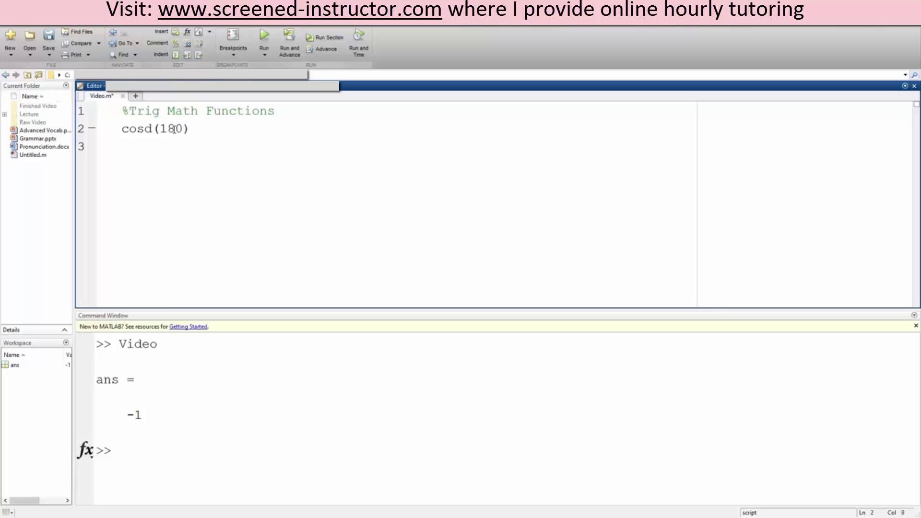
key(F5)
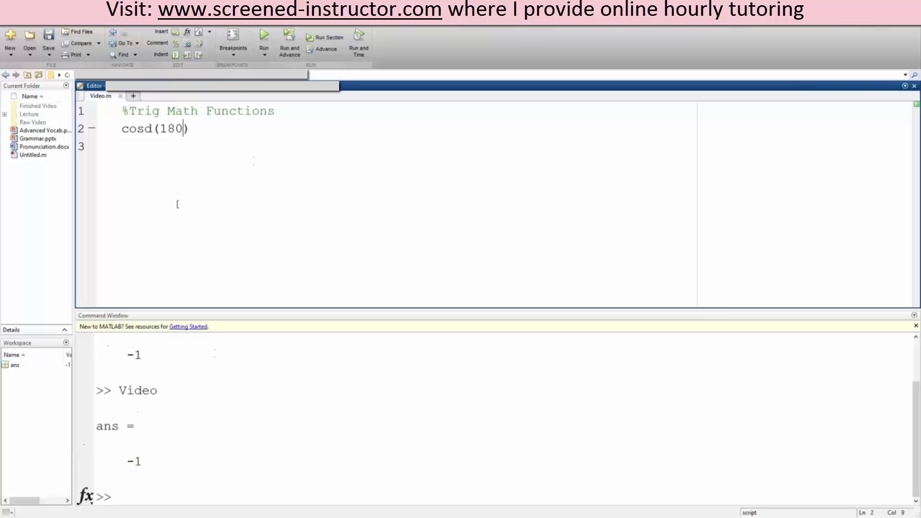
Replace line 2 with tan(30), run tand(30) for 0.5774, then revert it to tan(30)
drag(201, 148, 120, 133)
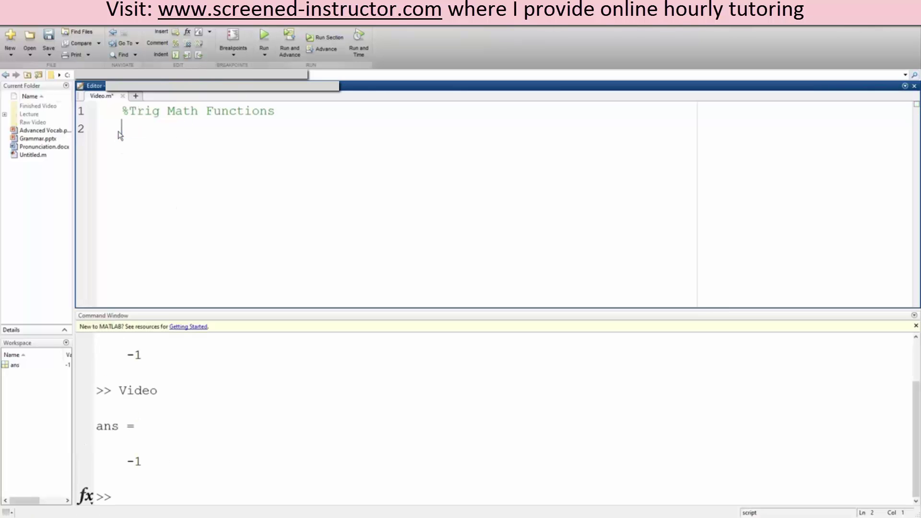
text(tan()
text(30))
click(146, 128)
text(d)
key(F5)
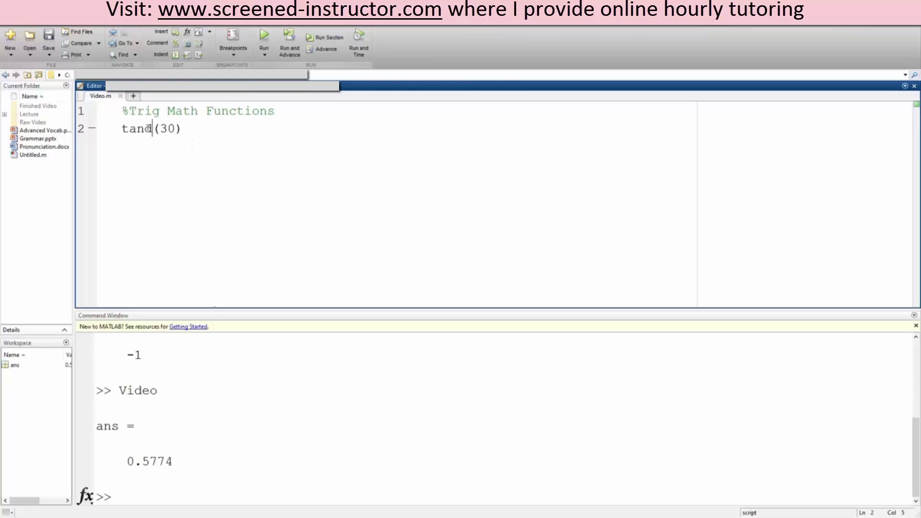
key(BackSpace)
drag(157, 128, 166, 128)
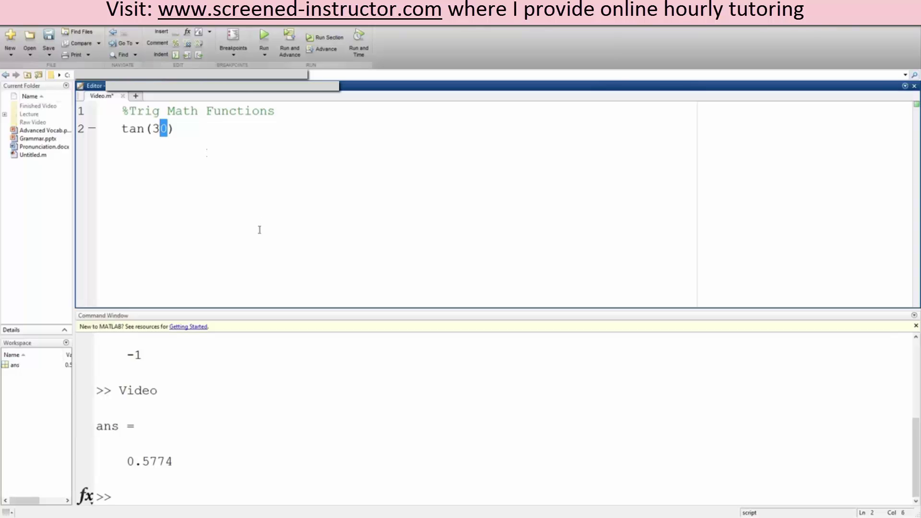
Change the argument so line 2 reads tan(pi/6), then save and run it for 0.5774
key(BackSpace)
key(BackSpace)
text(pi/)
text(6)
key(ctrl+s)
key(F5)
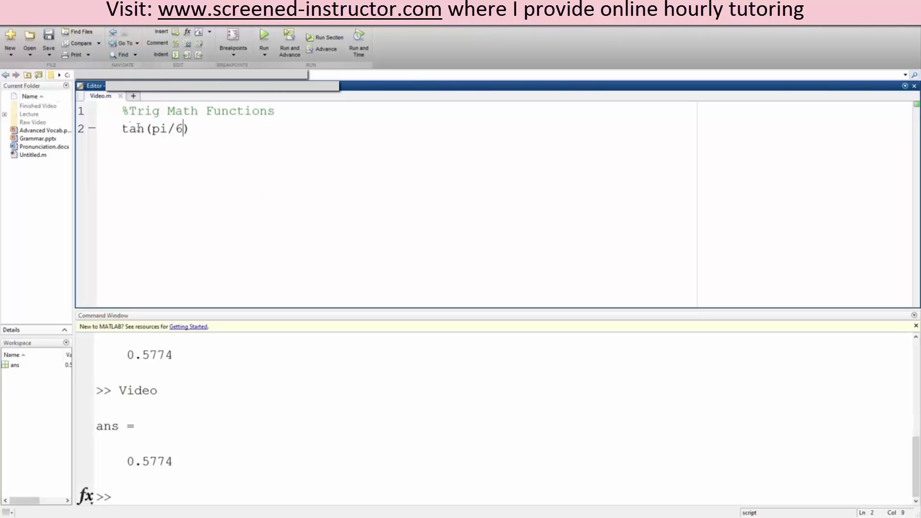
click(184, 128)
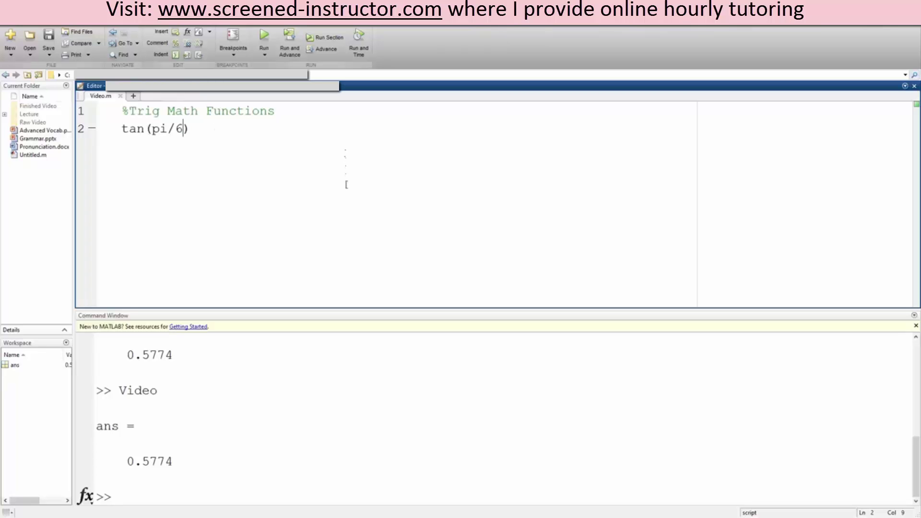